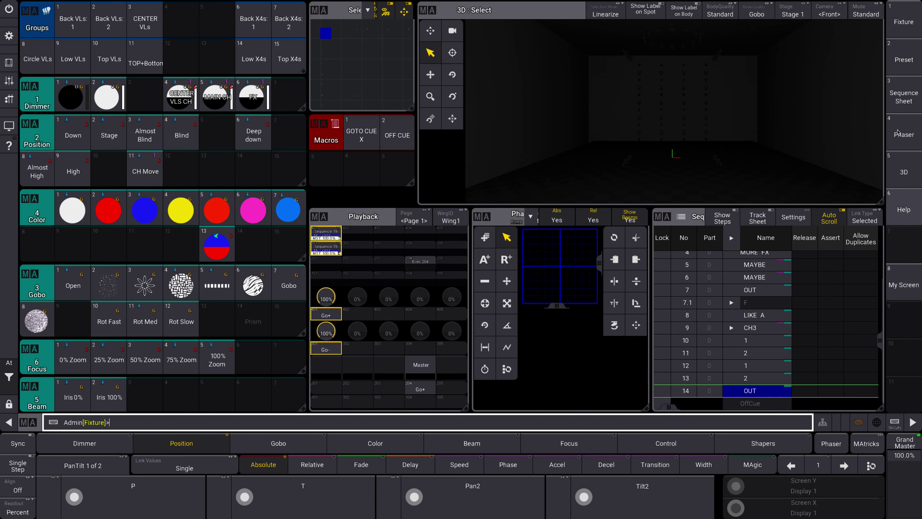
- On the presets and groups screen, delete the Selection Grid and Color Picker windows
click(898, 68)
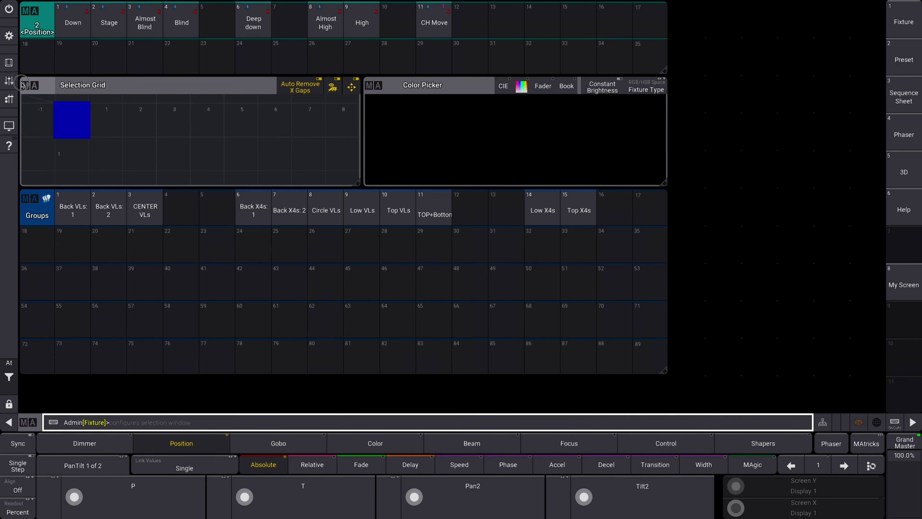
click(30, 85)
click(563, 184)
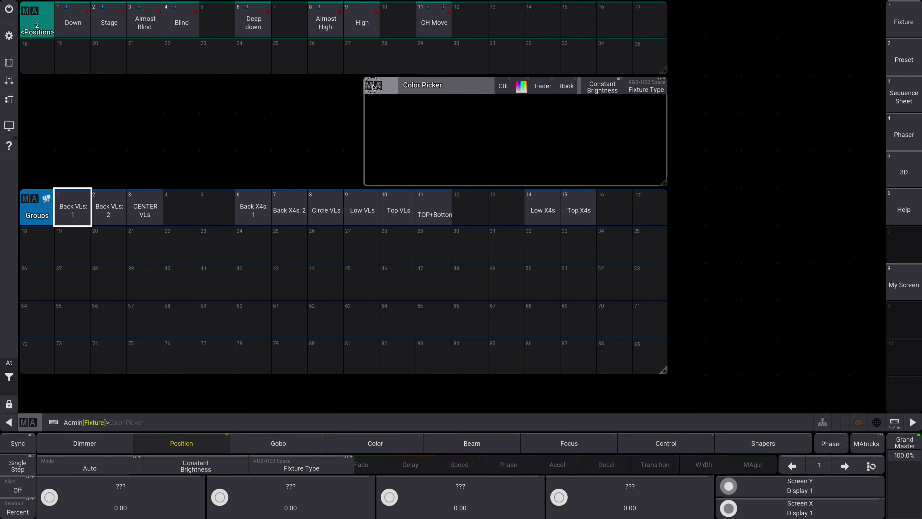
click(373, 85)
click(574, 188)
- Shrink Groups to one row under the presets and add an Appearances pool below it
drag(666, 373, 664, 222)
drag(27, 198, 47, 91)
click(98, 160)
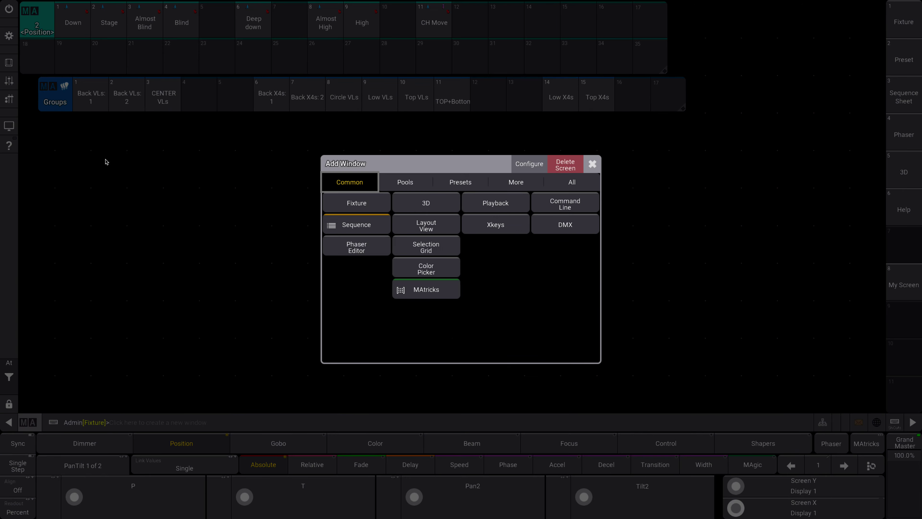
click(405, 183)
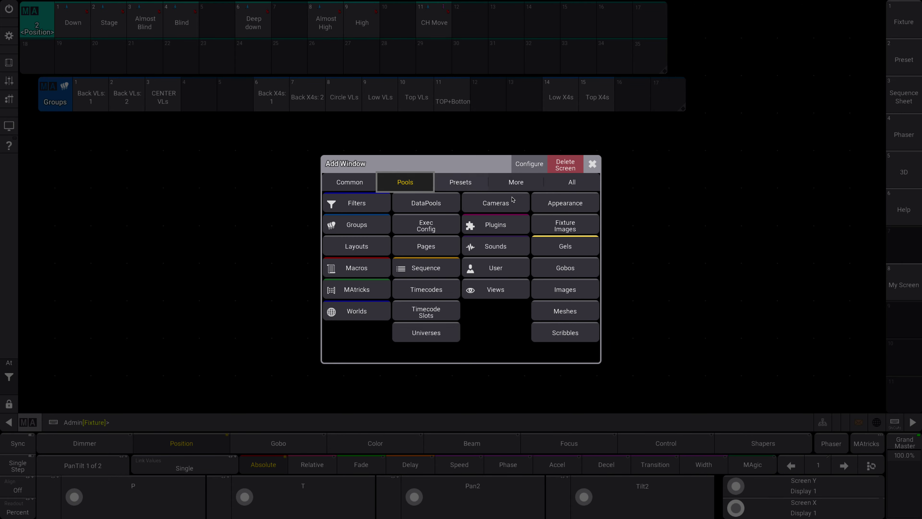
click(557, 208)
drag(72, 163, 46, 128)
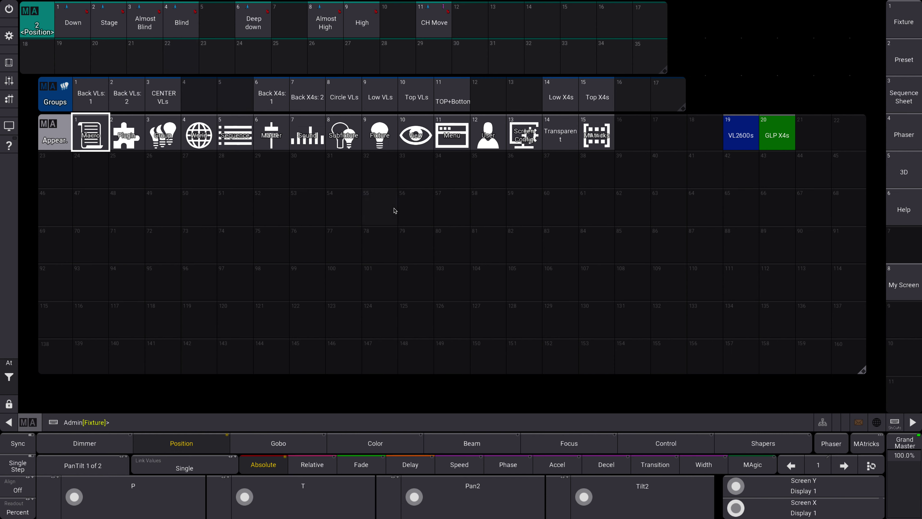
- Edit appearance slot 16 and give it a partly opaque purple background colour
click(640, 137)
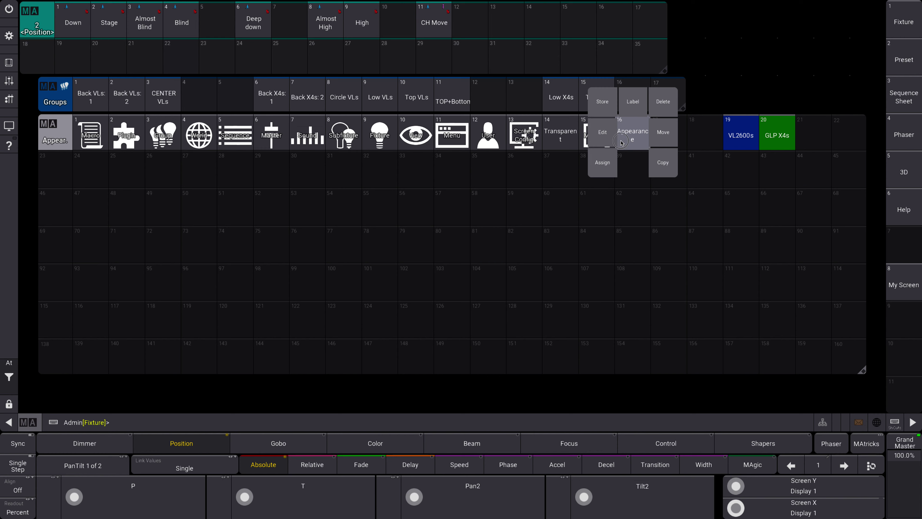
click(605, 135)
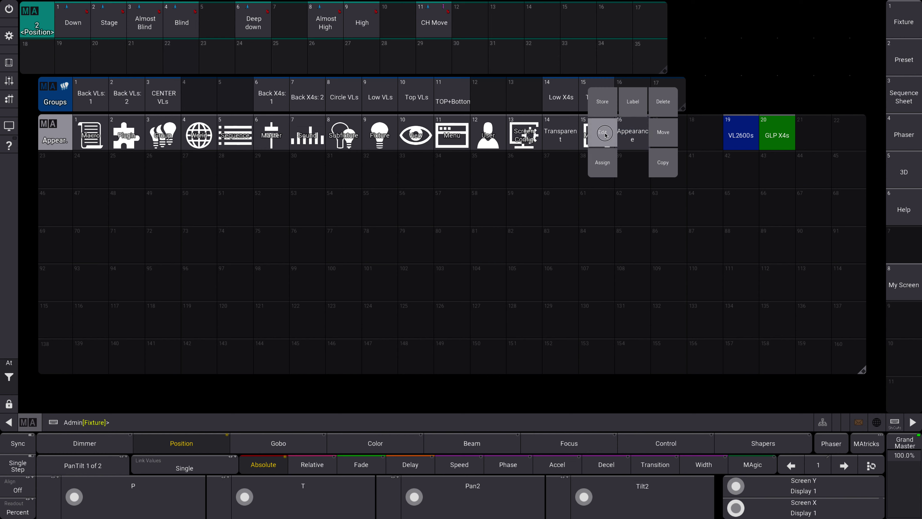
click(605, 134)
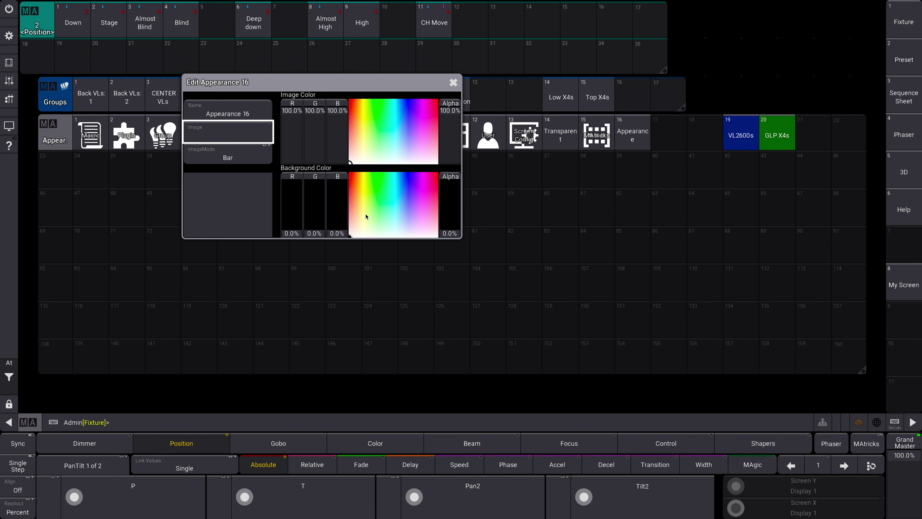
mouse_move(386, 223)
mouse_down()
mouse_move(360, 190)
mouse_move(373, 189)
mouse_up()
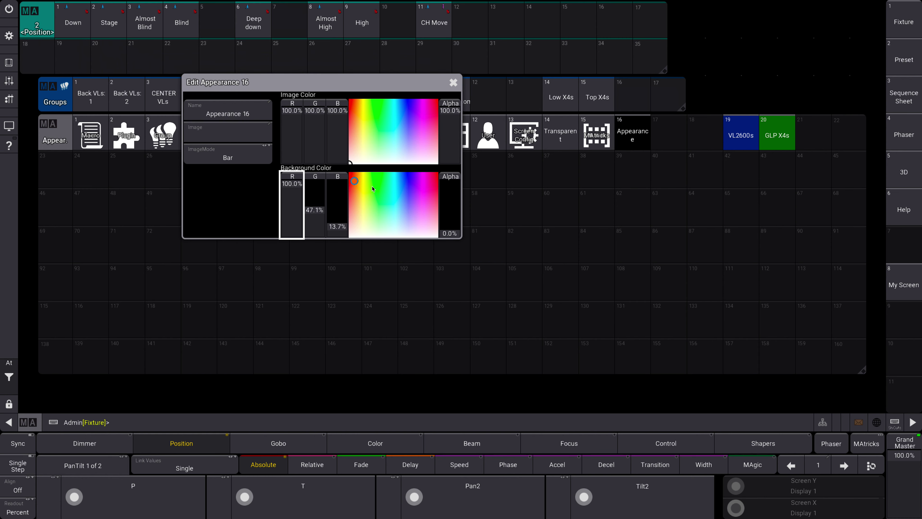
mouse_move(452, 223)
mouse_down()
mouse_move(450, 187)
mouse_move(451, 212)
mouse_up()
mouse_move(352, 183)
mouse_down()
mouse_move(413, 179)
mouse_move(456, 195)
mouse_move(413, 184)
mouse_up()
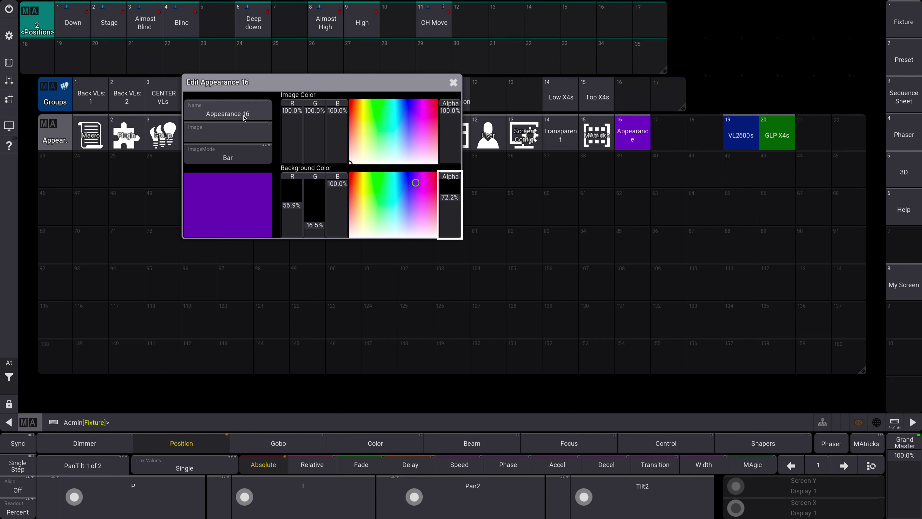
- Name appearance 16 'X4s' and close its editor
click(227, 114)
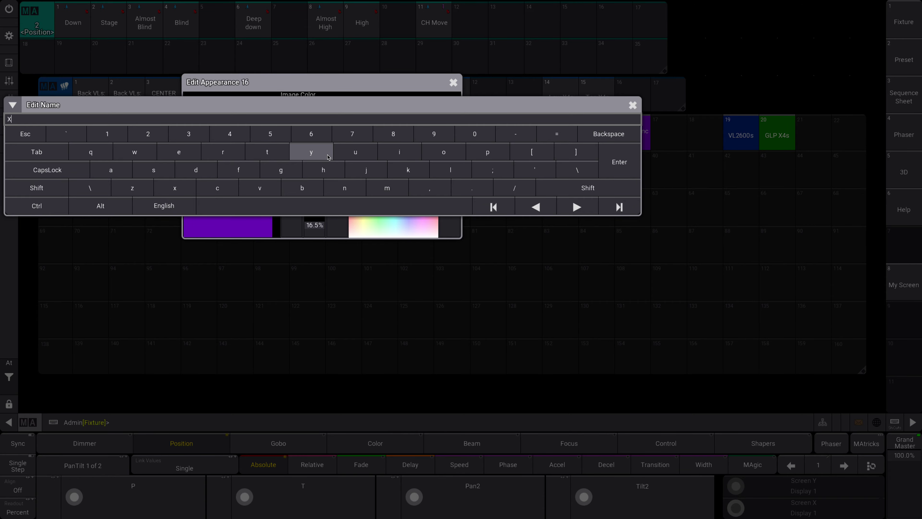
text(X4s)
key(Return)
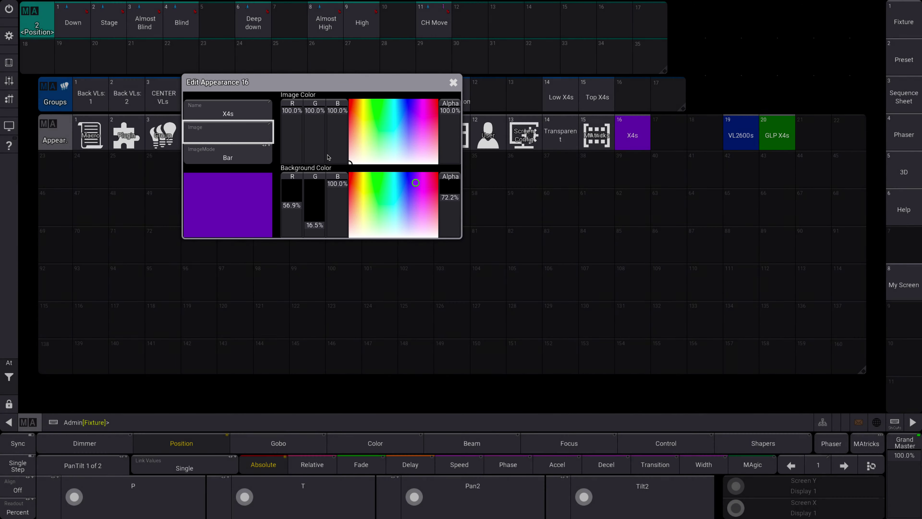
click(453, 83)
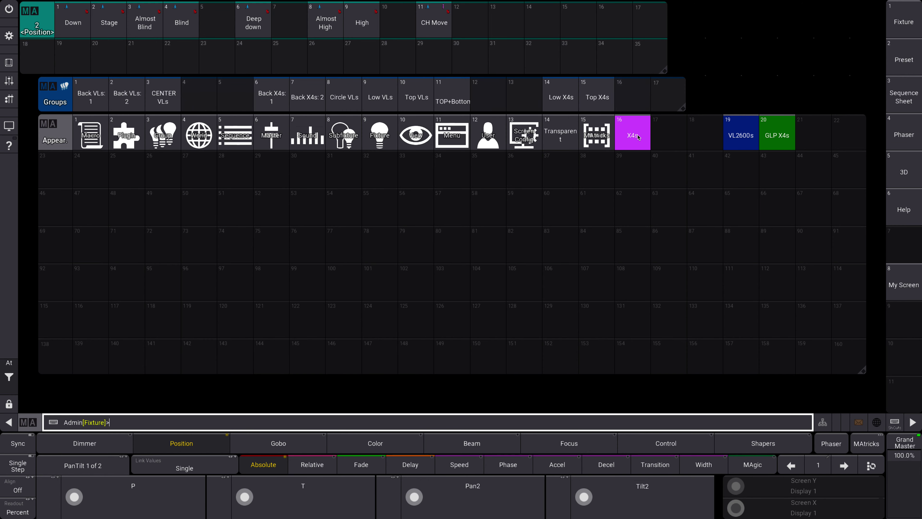
drag(667, 167, 645, 134)
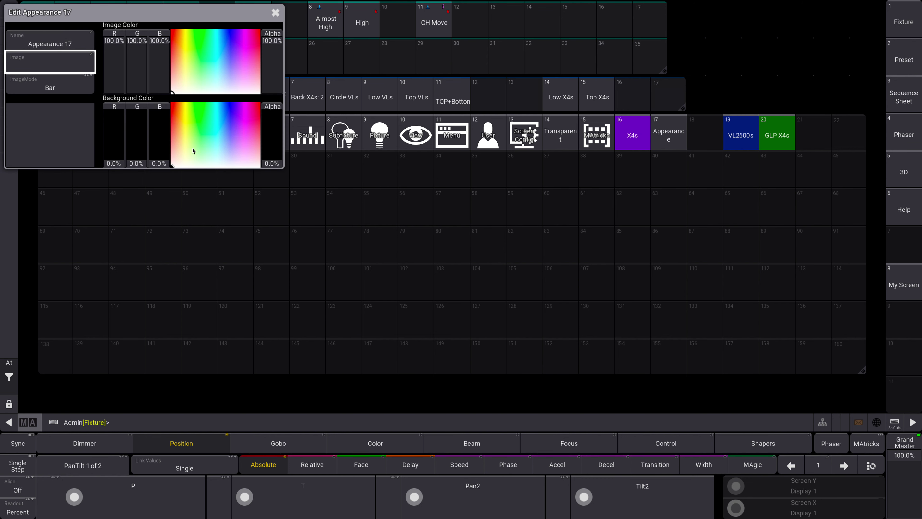
- Give appearance 17 an opaque light blue background colour
drag(183, 149, 205, 114)
drag(273, 153, 274, 112)
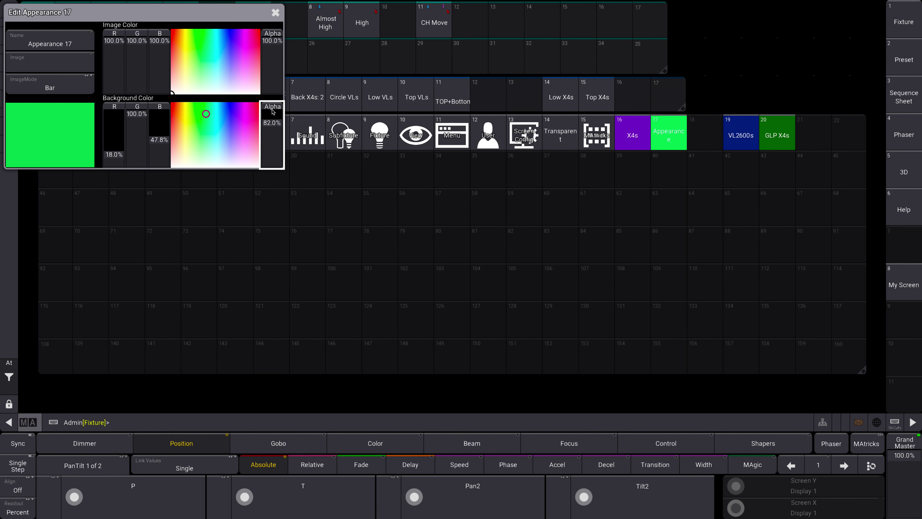
drag(202, 116, 221, 132)
- Name appearance 17 'VL2600s' and close its editor
click(50, 41)
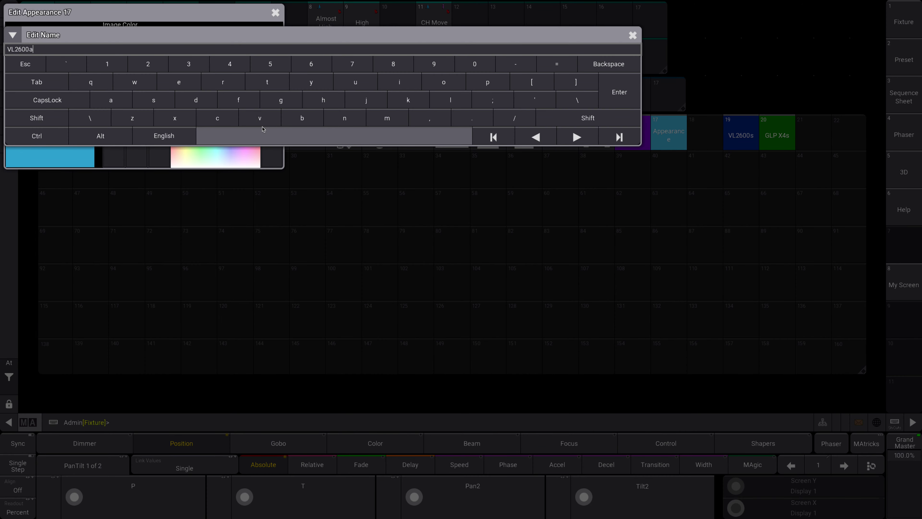
key(Return)
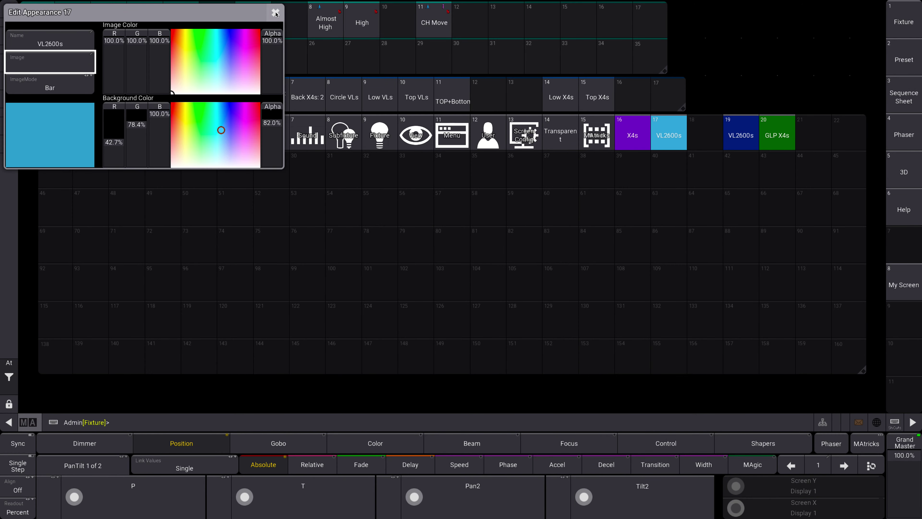
click(275, 13)
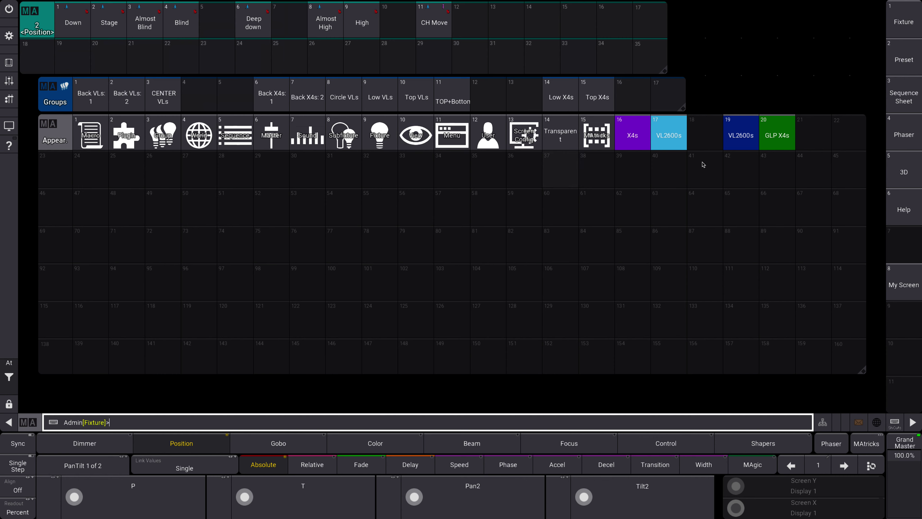
- Give appearance 18 the 'smoke' image from the Fixtures image list
click(705, 145)
drag(704, 144, 675, 136)
click(12, 70)
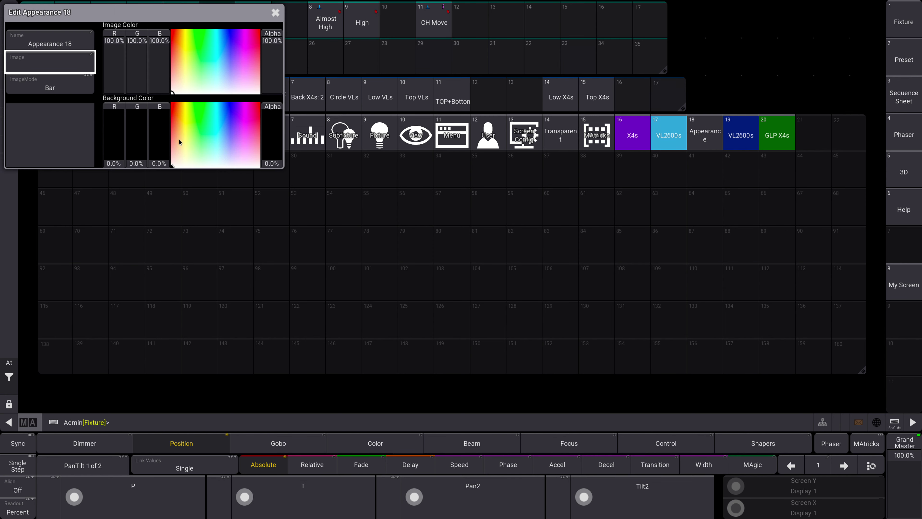
click(43, 64)
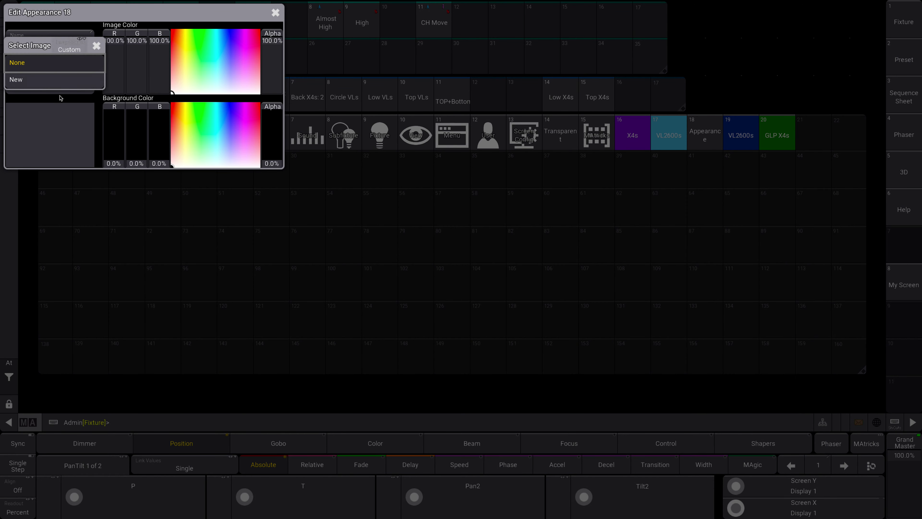
click(79, 45)
click(75, 32)
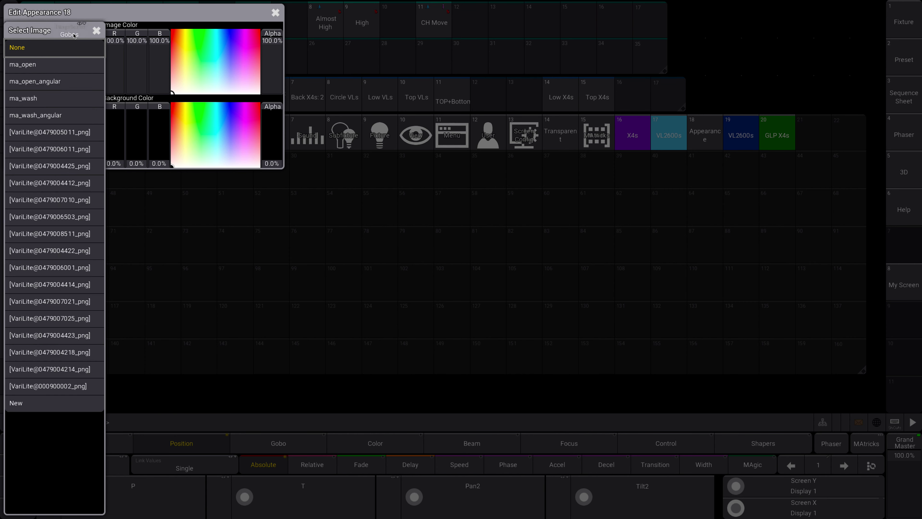
click(74, 36)
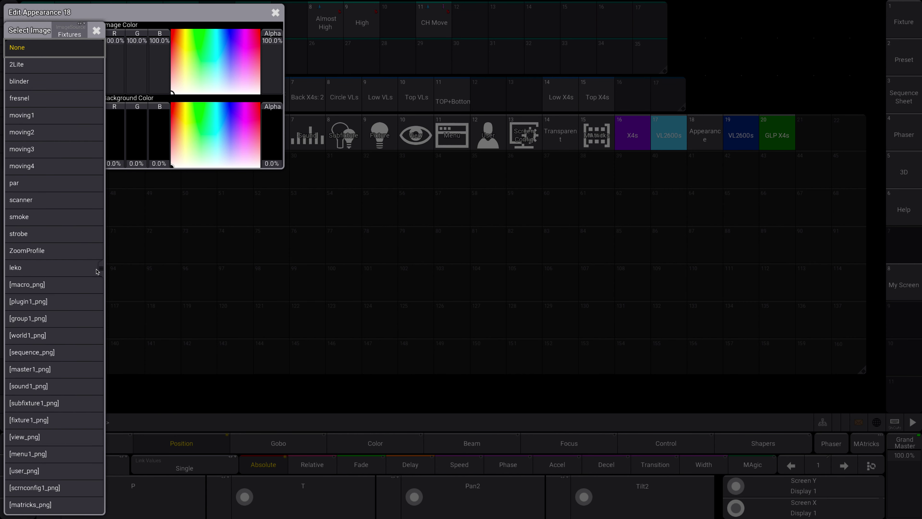
click(36, 218)
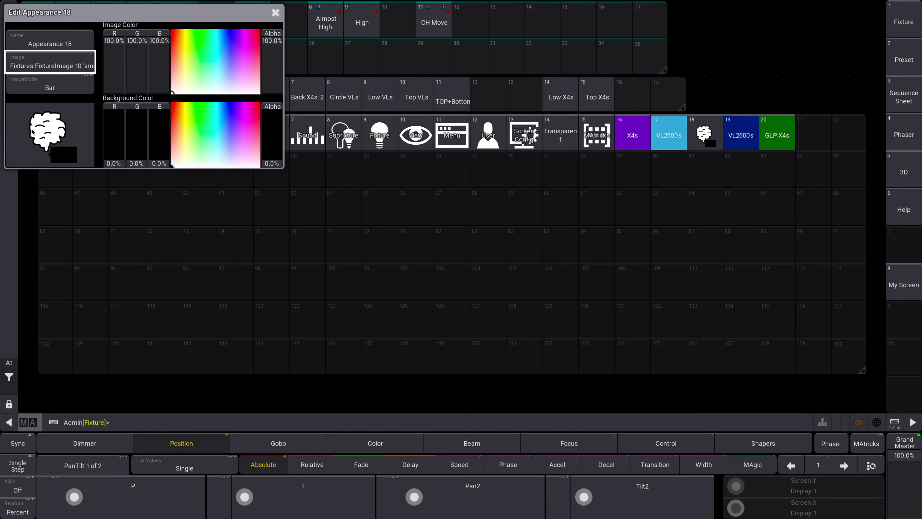
click(275, 13)
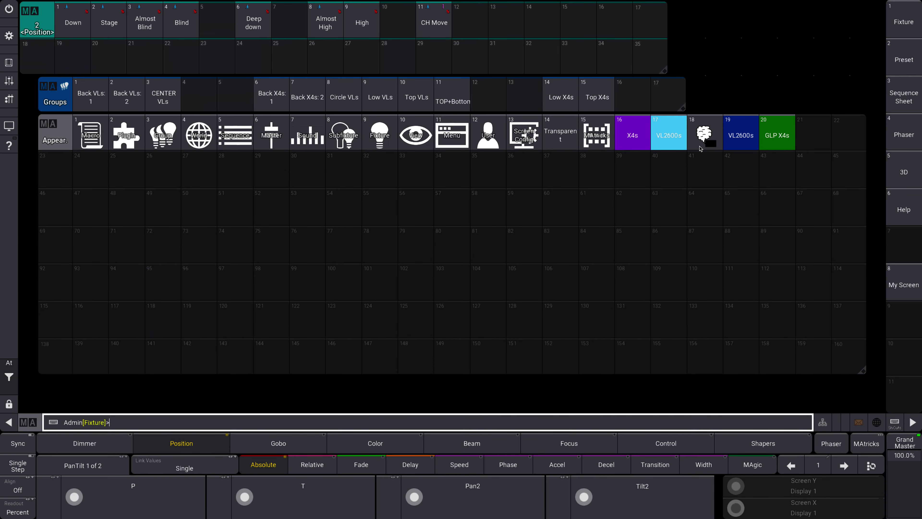
drag(714, 140, 620, 165)
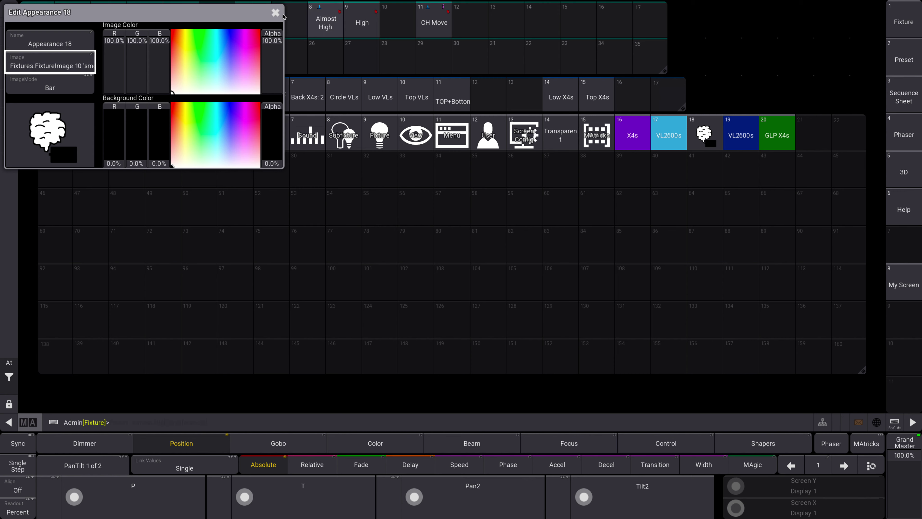
click(275, 13)
- On My Screen, assign appearance 16 'X4s' to group Back VLs: 1
click(914, 285)
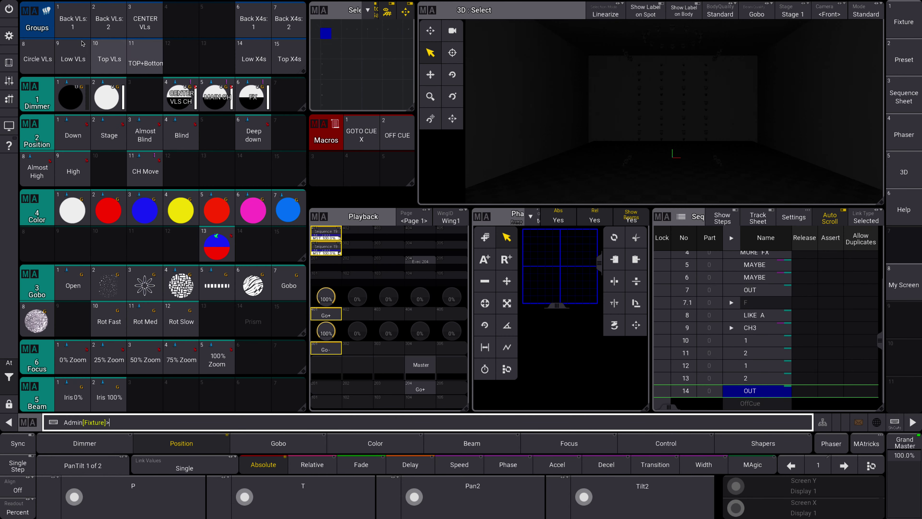
drag(77, 25, 47, 46)
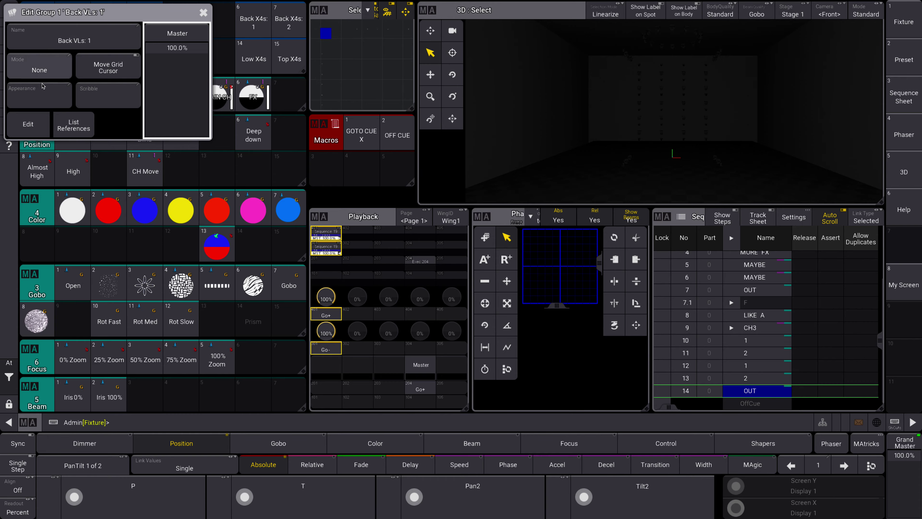
click(40, 95)
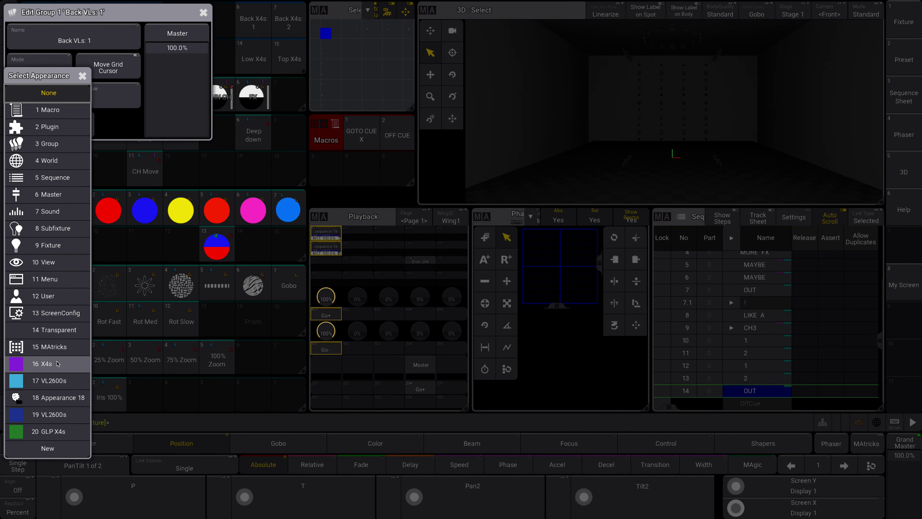
click(51, 364)
click(204, 14)
- Assign appearance 16 'X4s' to group Back VLs: 2
drag(109, 34, 81, 49)
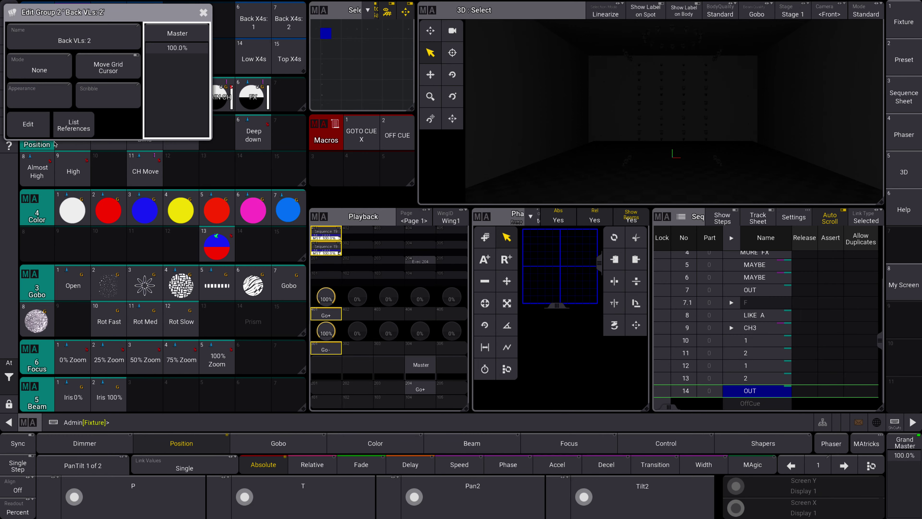
click(40, 95)
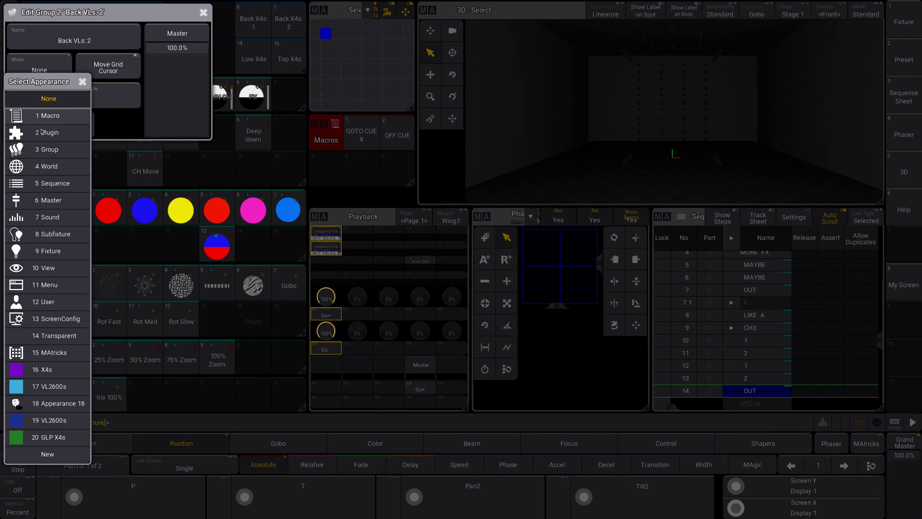
click(65, 370)
click(204, 13)
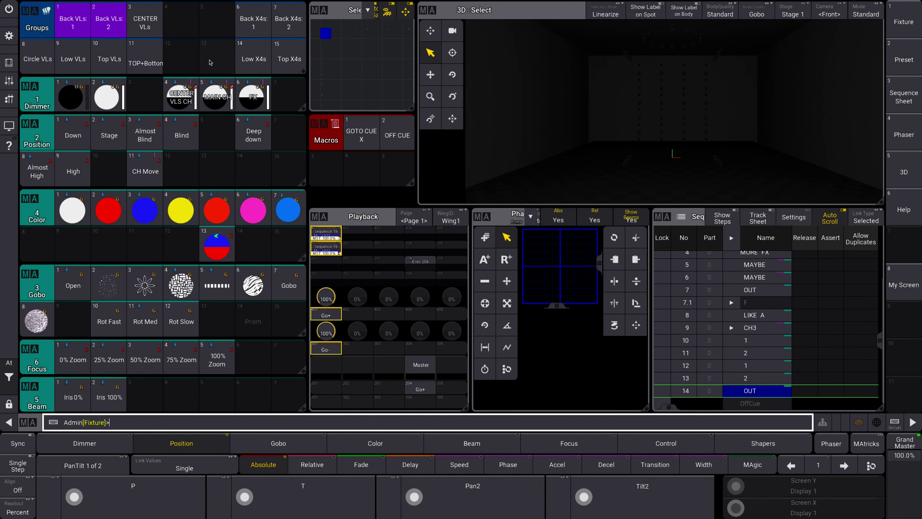
- Give group CENTER VLs the X4s appearance, correcting it from the smoke appearance
drag(144, 25, 119, 48)
click(39, 96)
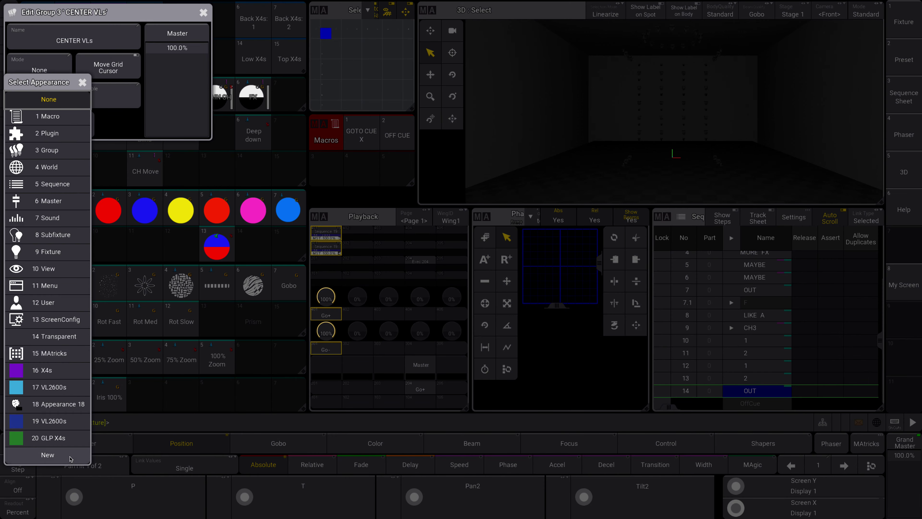
click(41, 404)
click(203, 13)
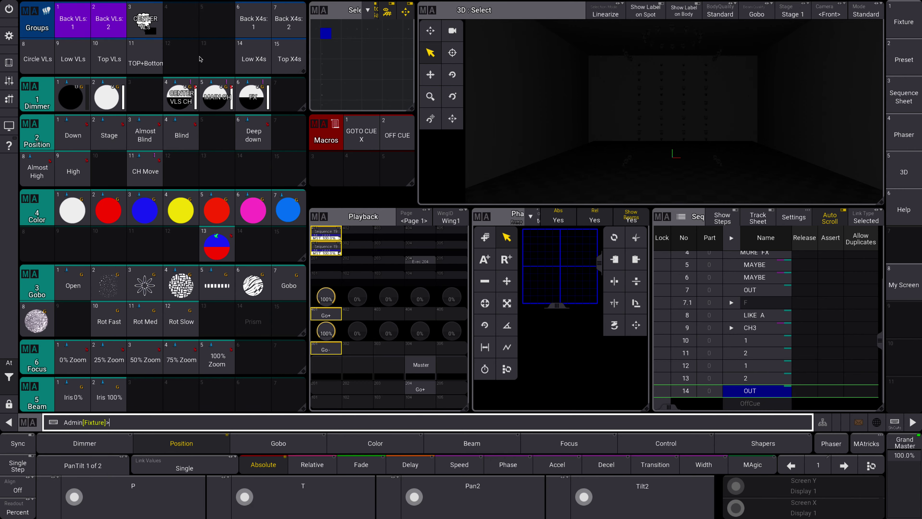
drag(144, 25, 119, 49)
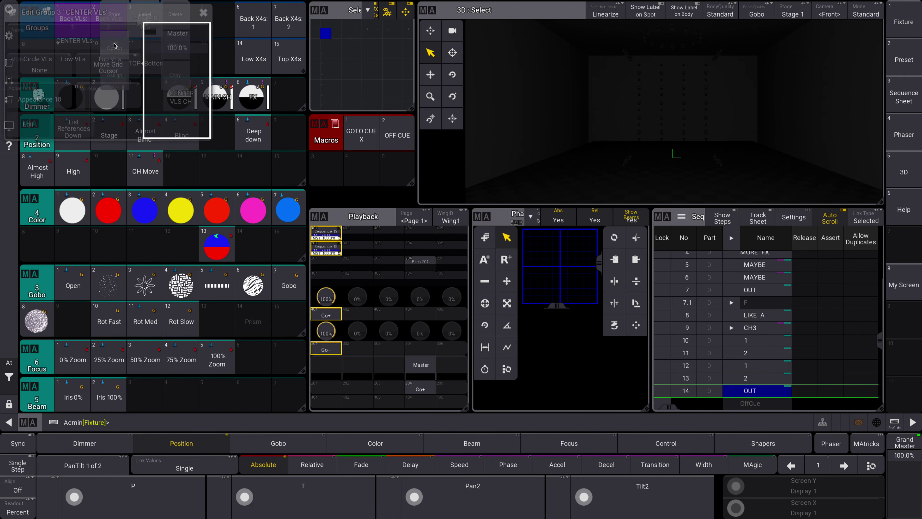
click(36, 105)
click(36, 300)
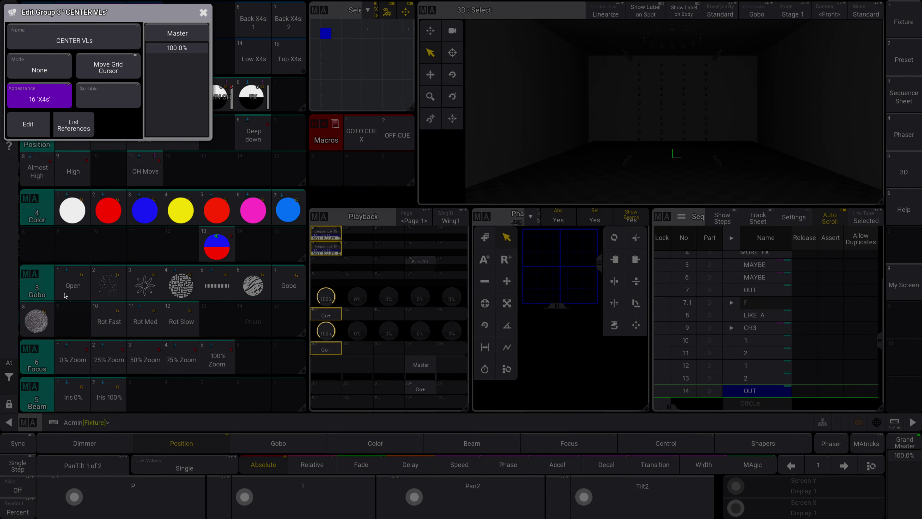
click(204, 13)
- Assign appearance 16 'X4s' to group Back X4s: 1
drag(259, 67, 222, 46)
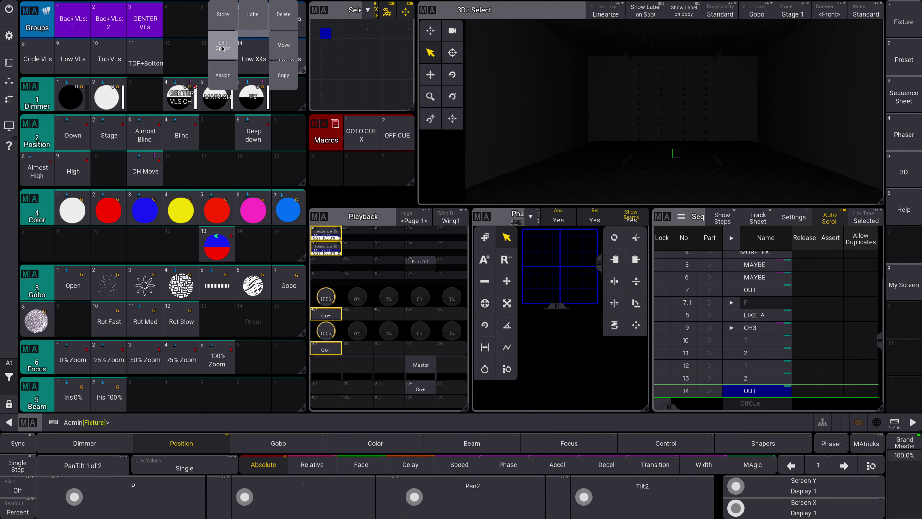
click(50, 97)
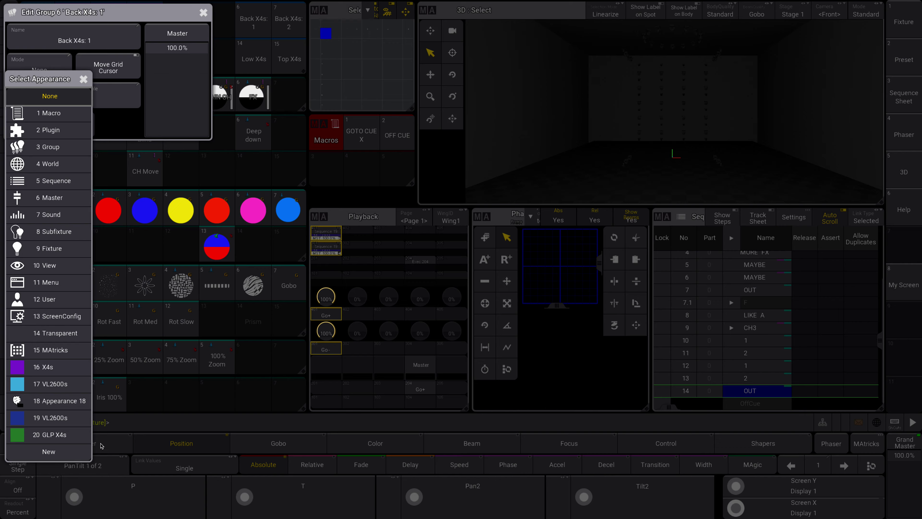
click(62, 369)
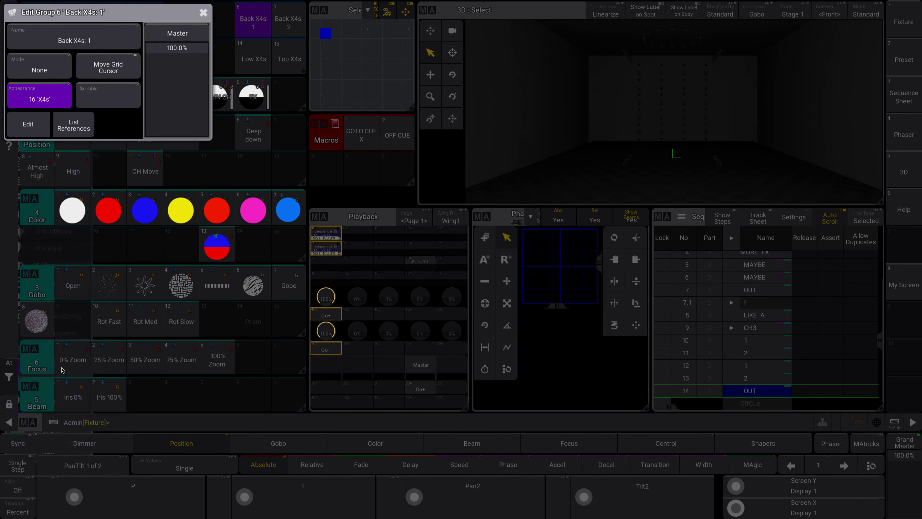
click(203, 13)
- Change group CENTER VLs to appearance 17 'VL2600s'
drag(144, 21, 114, 45)
click(54, 84)
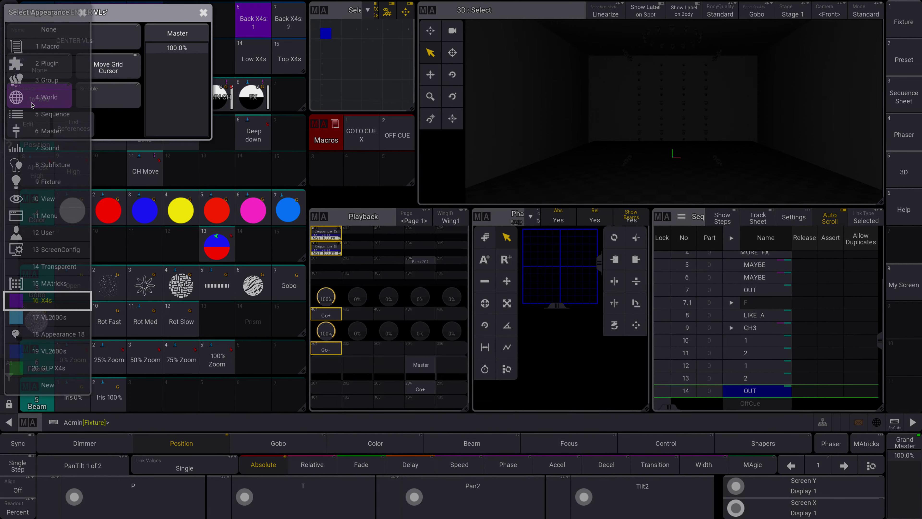
click(57, 323)
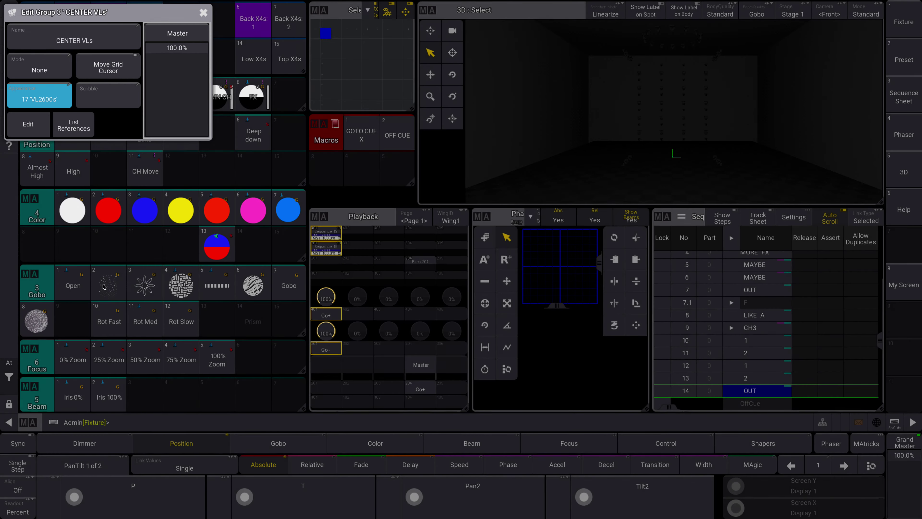
click(203, 13)
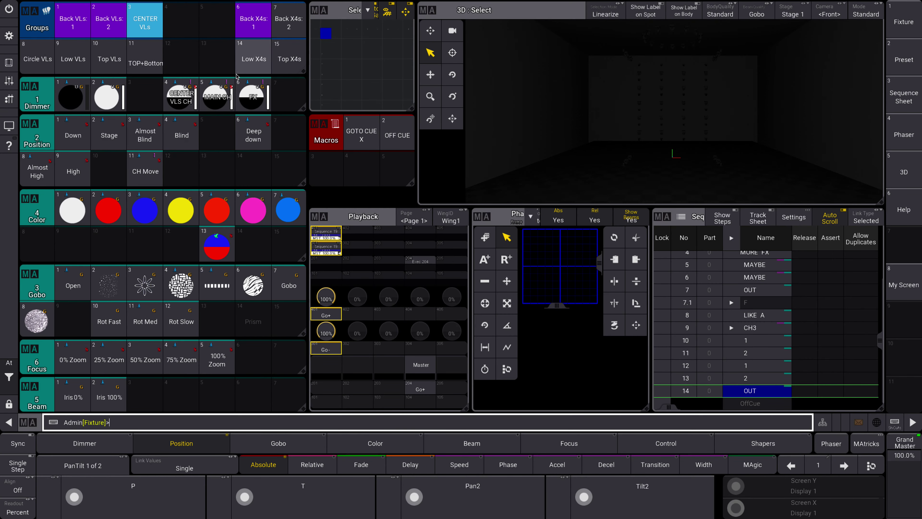